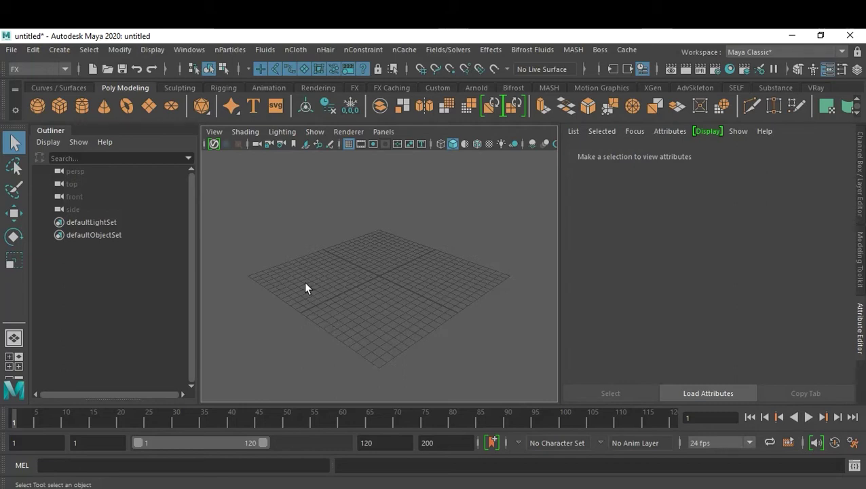
Create a NURBS circle from the Curves / Surfaces shelf and enlarge its radius
click(60, 87)
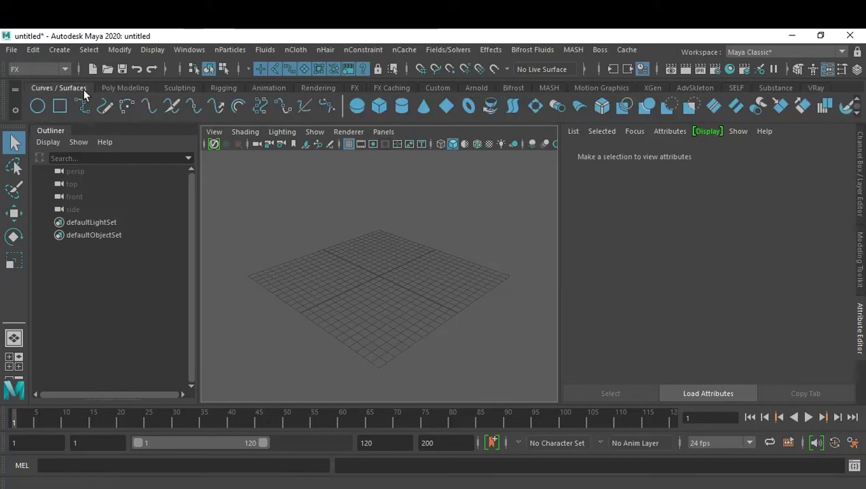
click(38, 109)
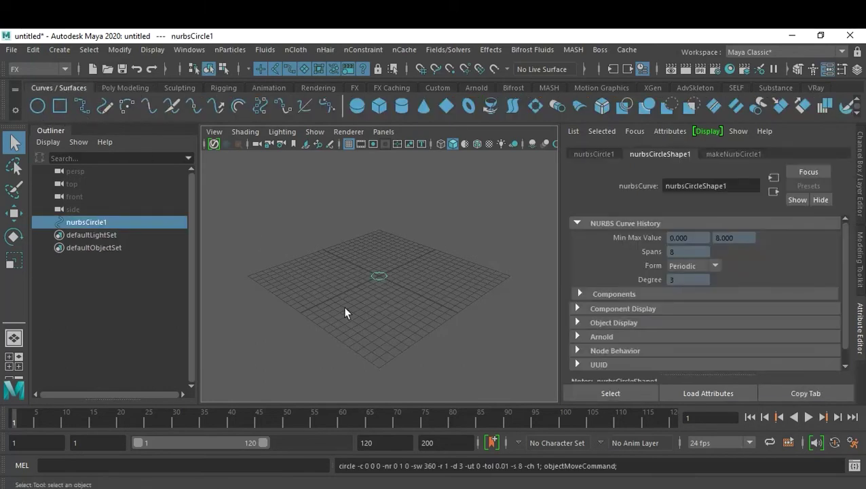
key(ctrl+a)
scroll(750, 260, down, 1)
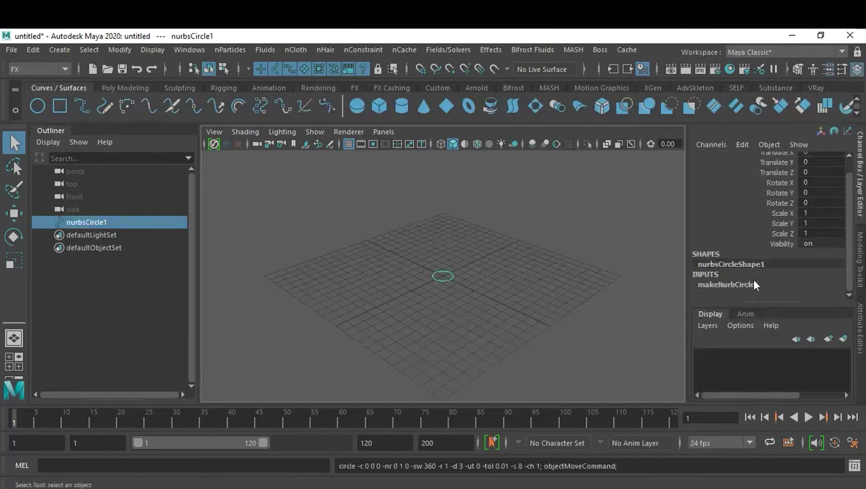
click(753, 283)
scroll(749, 281, down, 3)
click(780, 256)
middle_drag(499, 290, 552, 297)
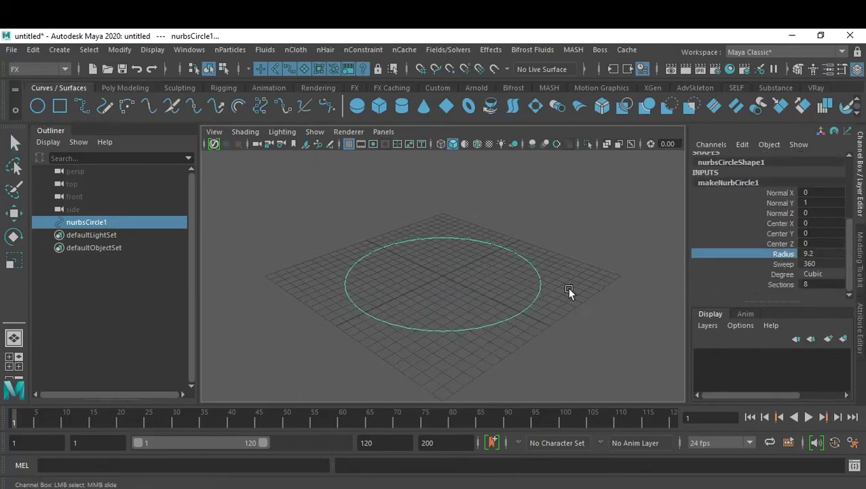
click(529, 263)
click(531, 262)
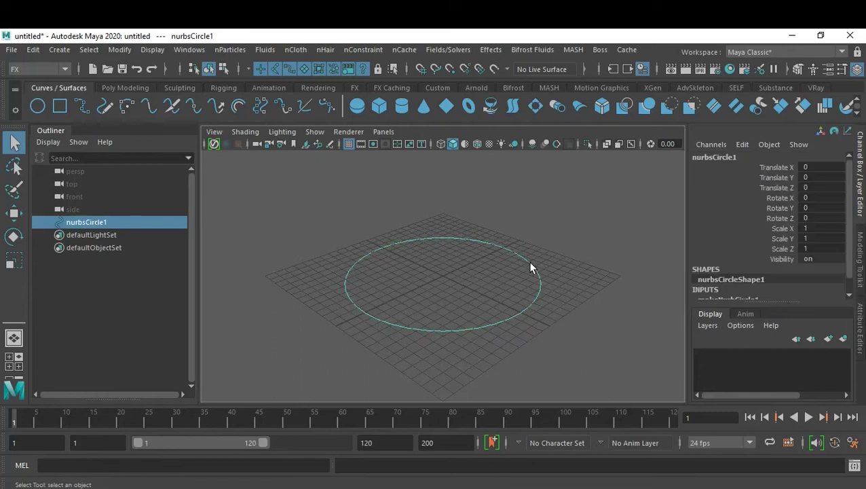
Rotate the circle exactly 90° around X so it stands upright
key(e)
mouse_move(483, 265)
mouse_down()
mouse_move(400, 292)
mouse_move(398, 329)
mouse_up()
click(835, 197)
text(90)
key(Return)
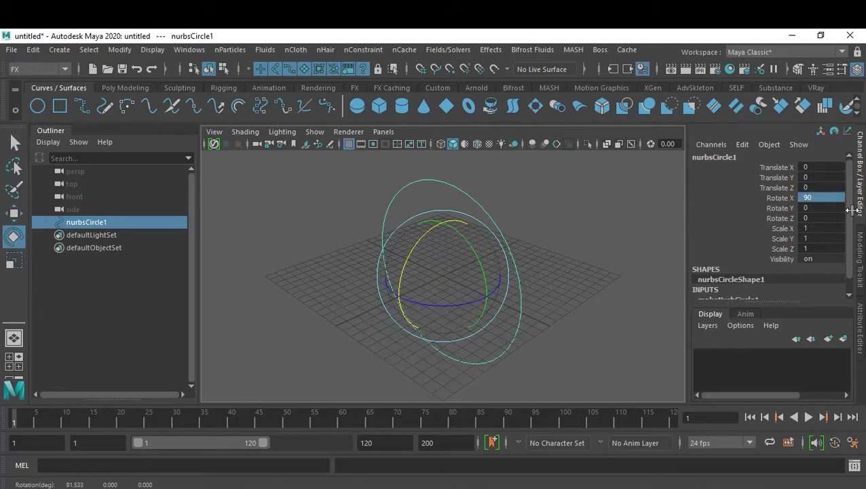
Set the circle's radius to exactly 8 in its construction settings
scroll(744, 265, down, 1)
click(733, 285)
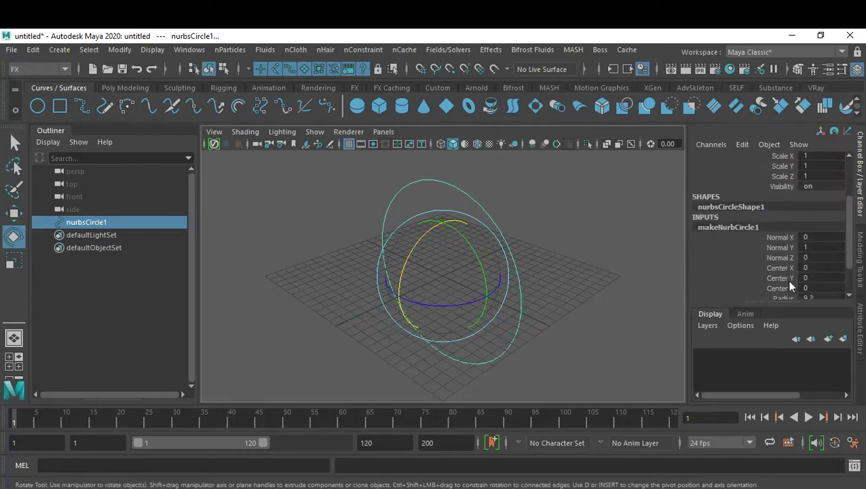
scroll(753, 272, down, 5)
double_click(825, 253)
text(8)
key(Return)
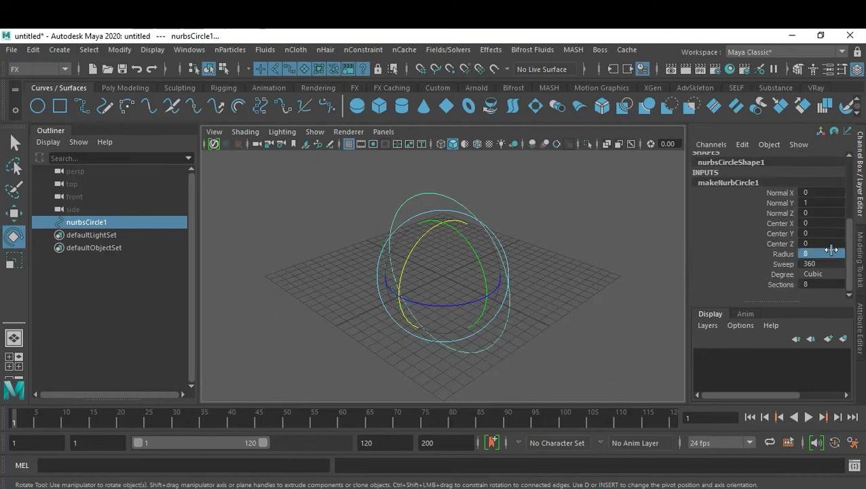
click(528, 273)
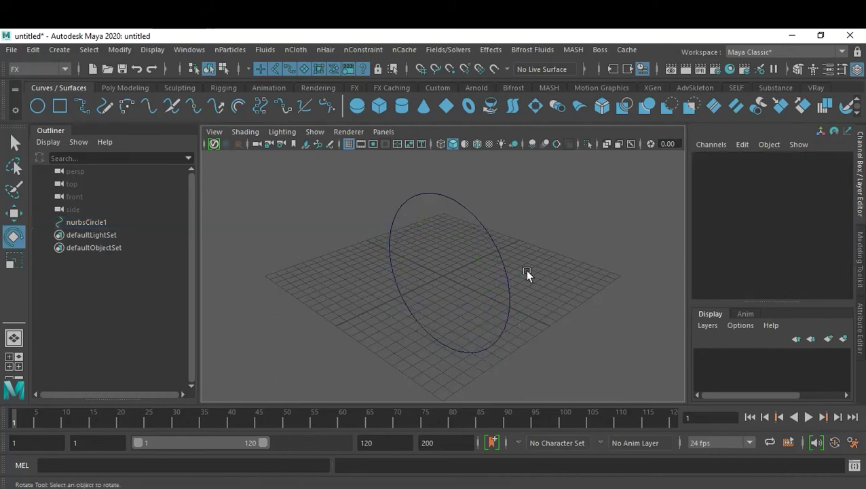
click(524, 313)
Raise nurbsCircle1 to Translate Y 8.825 and frame the view facing it
key(w)
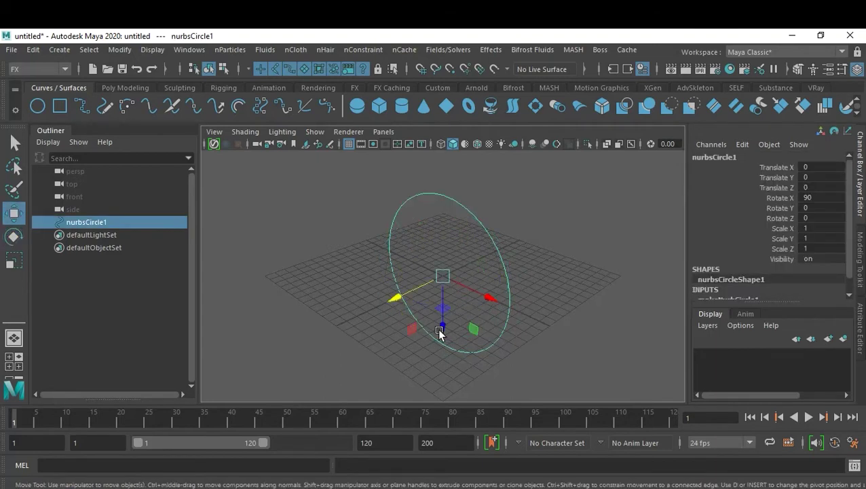
drag(442, 328, 462, 252)
key(f)
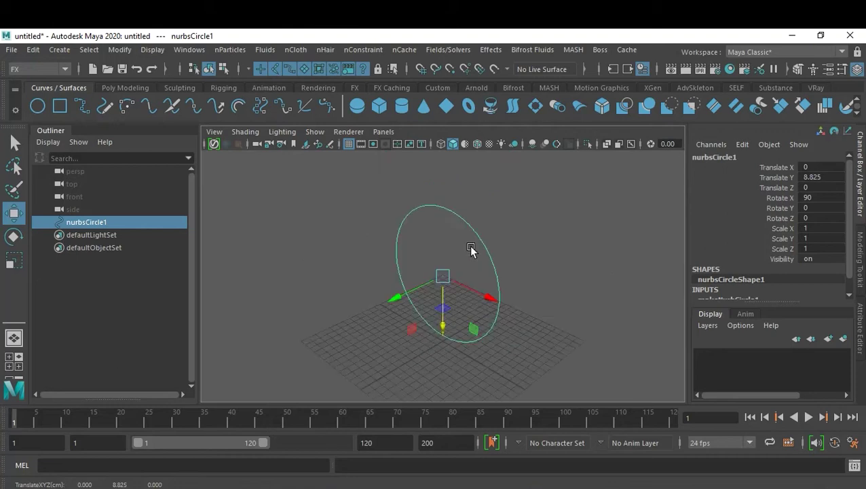
mouse_move(499, 274)
alt+mouse_down()
mouse_move(546, 253)
mouse_move(530, 309)
mouse_move(518, 313)
mouse_move(572, 311)
alt+mouse_up()
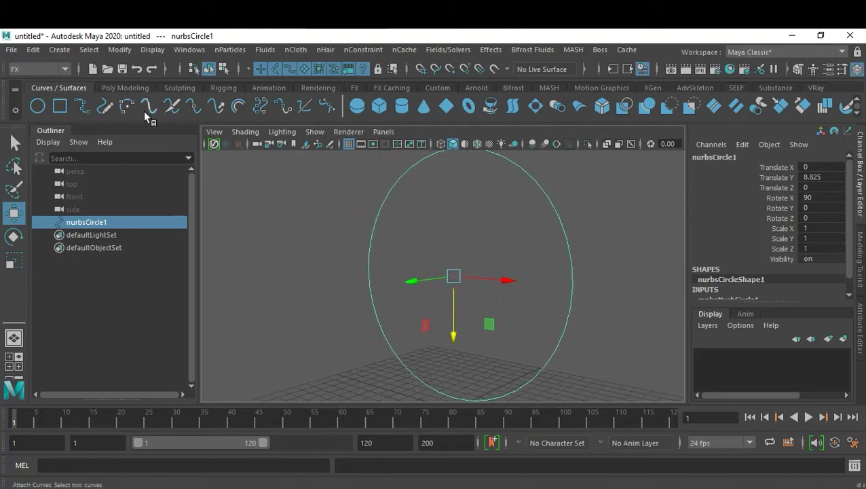
click(32, 50)
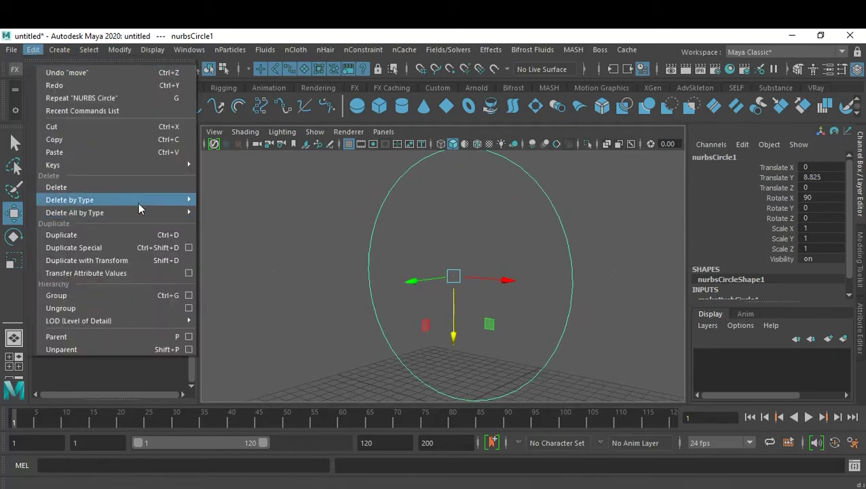
mouse_move(70, 199)
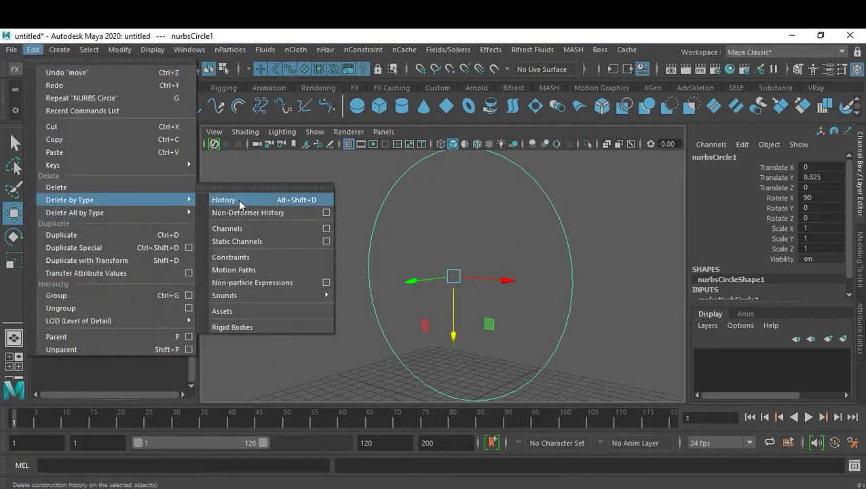
Delete the circle's history and freeze its transforms, then deselect it
click(238, 199)
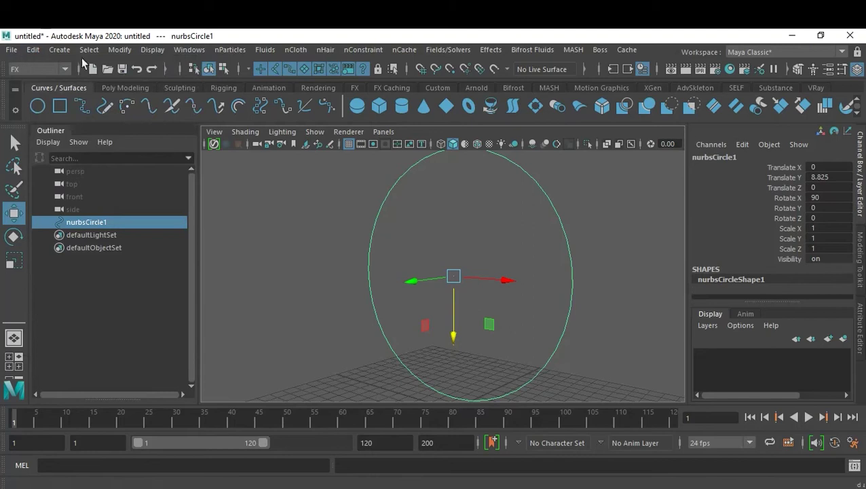
click(119, 50)
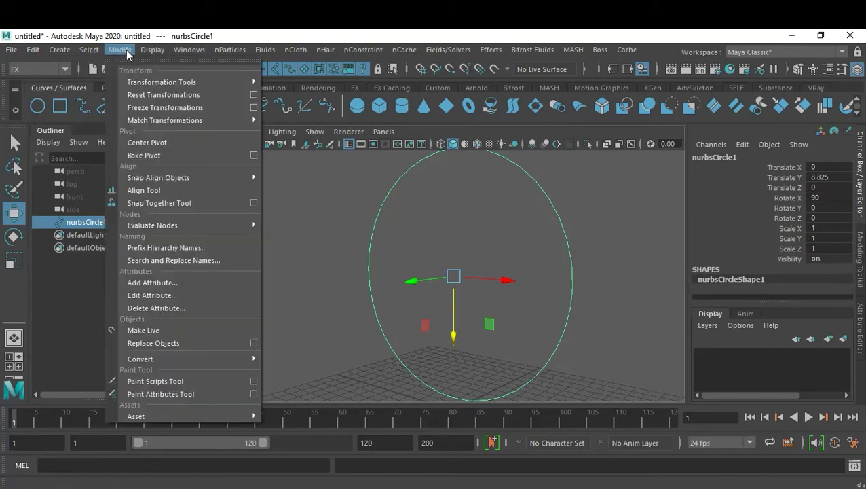
click(200, 107)
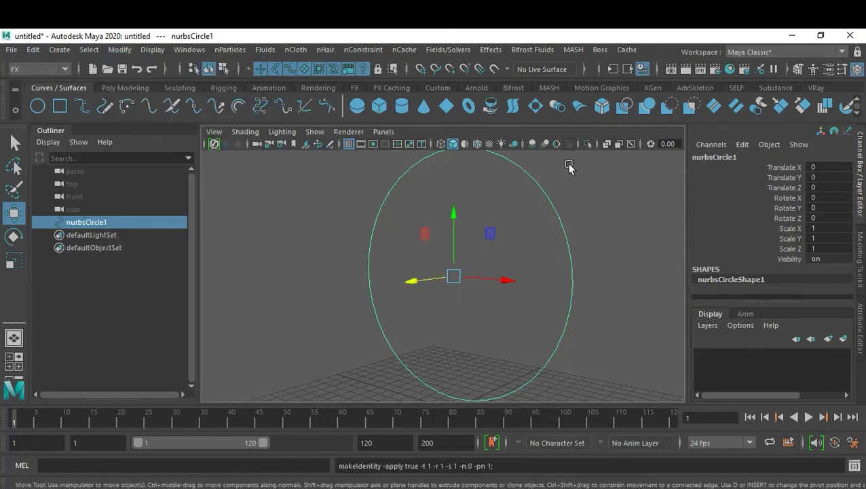
click(594, 234)
scroll(594, 234, down, 2)
scroll(594, 234, up, 2)
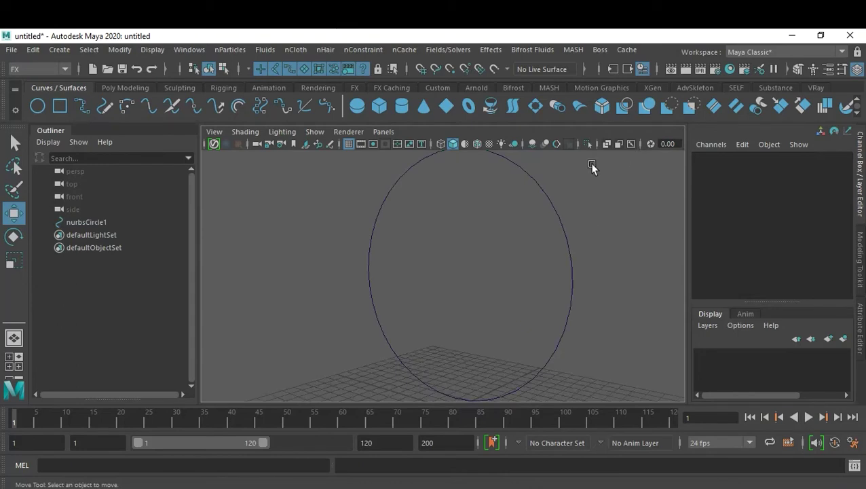
click(123, 89)
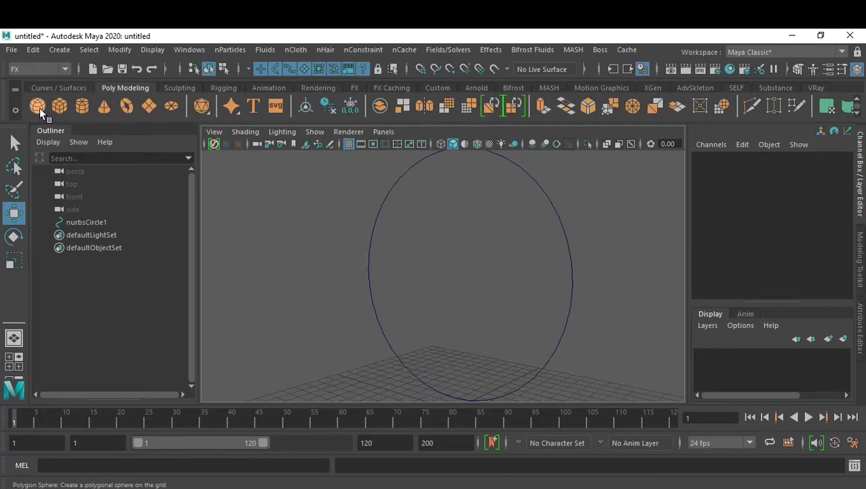
Frame the circle, inspect its control vertices, then return to object mode and deselect
click(572, 276)
key(f)
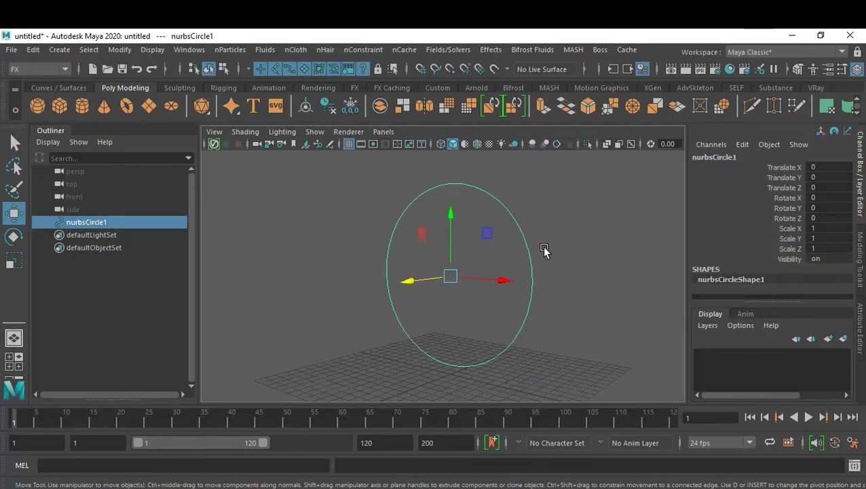
right_drag(523, 243, 463, 146)
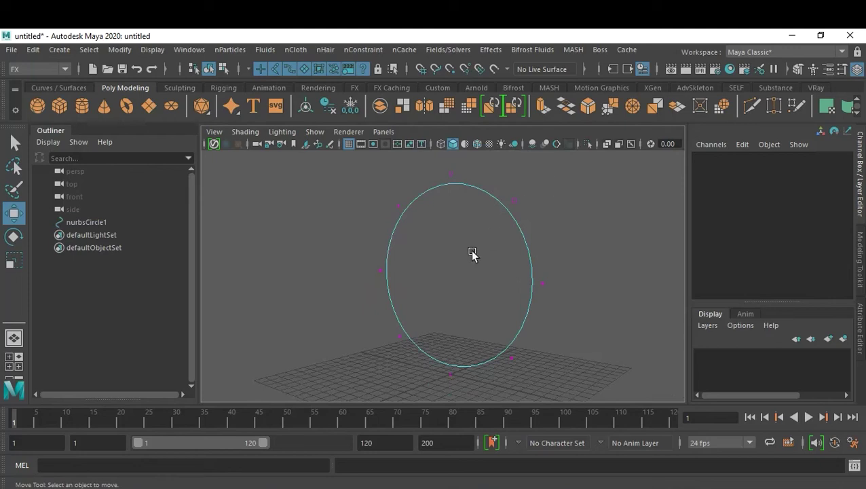
key(F8)
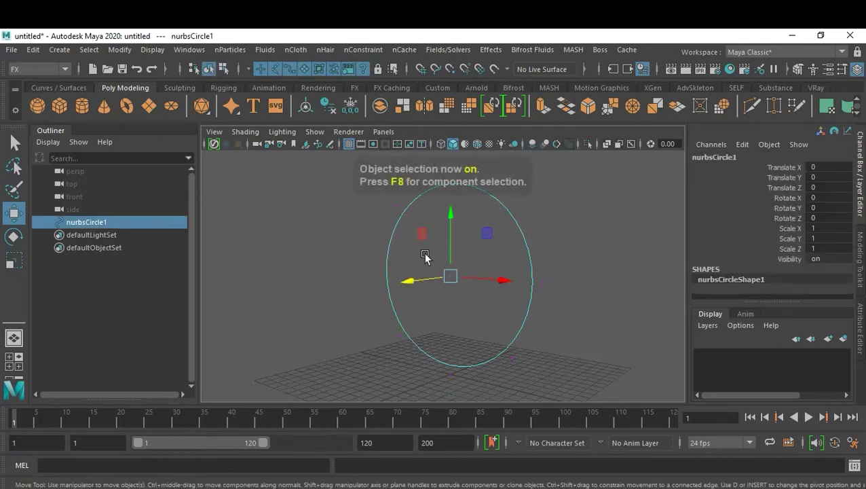
click(265, 267)
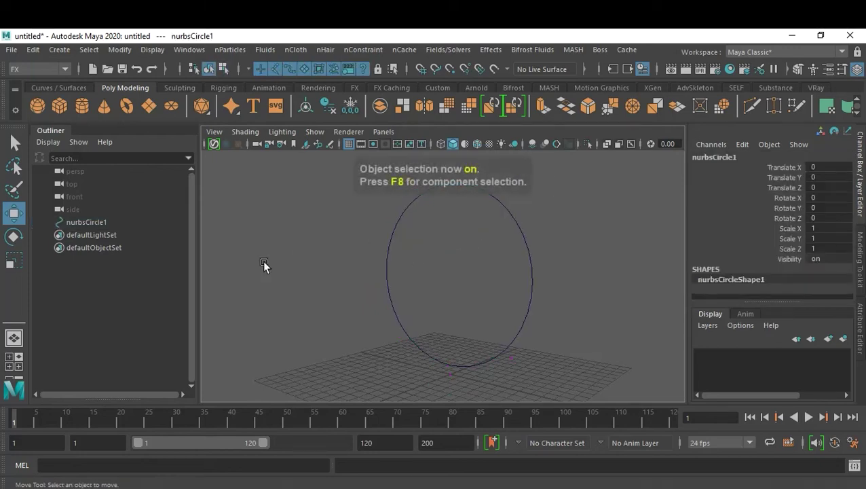
Create pSphere1 and check its radius 1 and 20×20 subdivisions under polySphere1
click(39, 108)
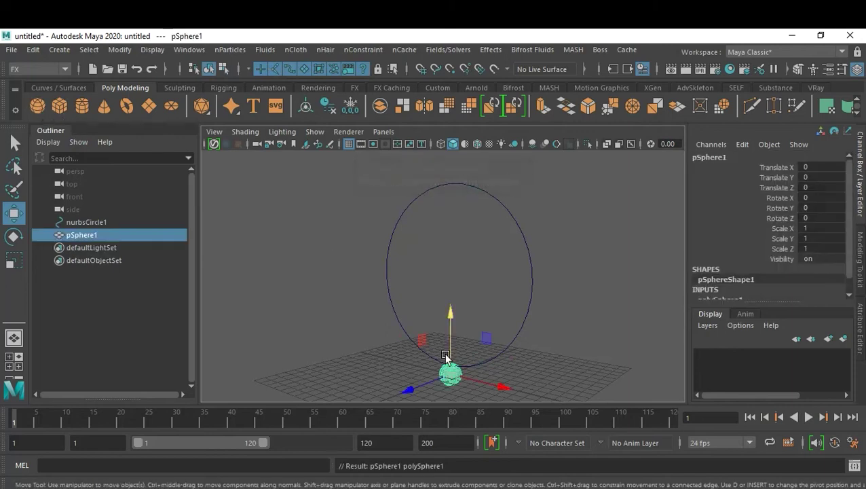
scroll(788, 239, down, 1)
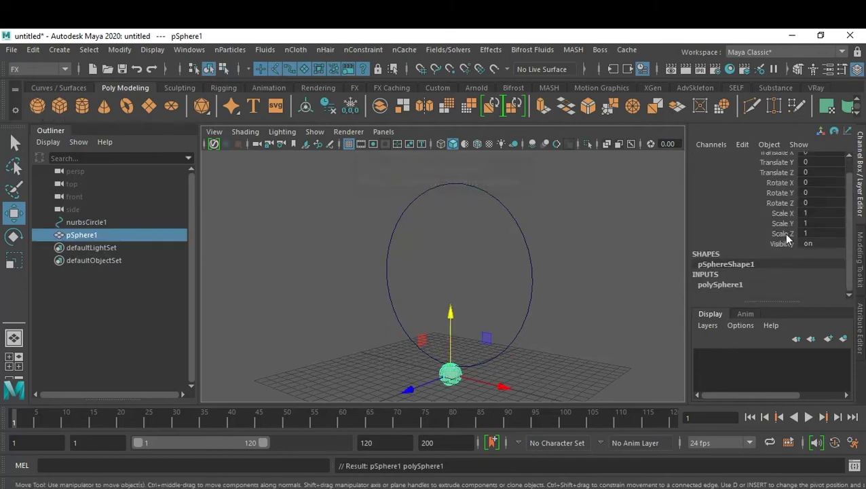
click(720, 284)
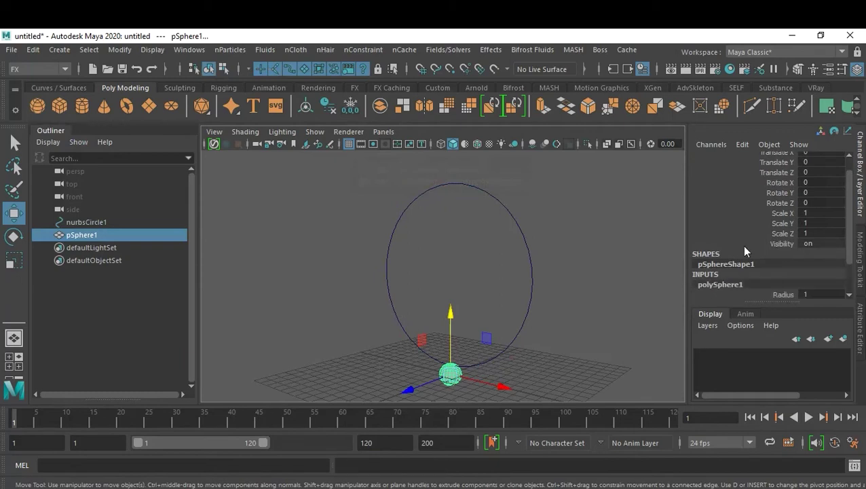
scroll(745, 249, down, 2)
scroll(745, 251, down, 1)
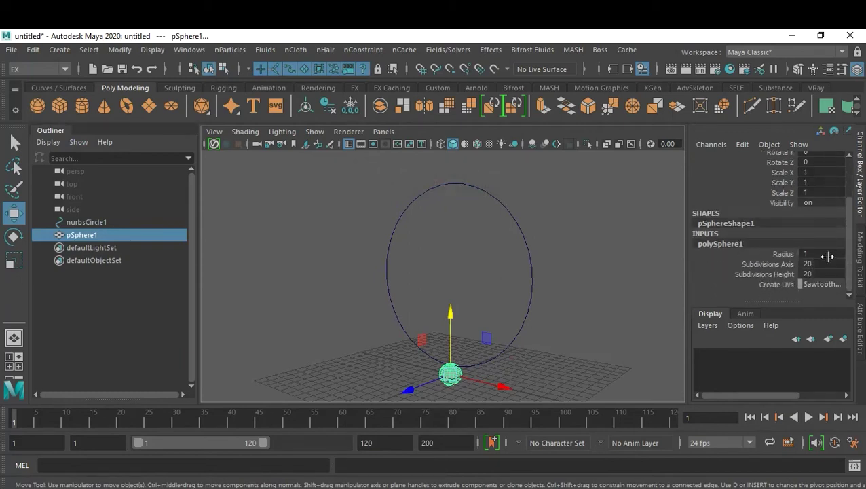
click(574, 355)
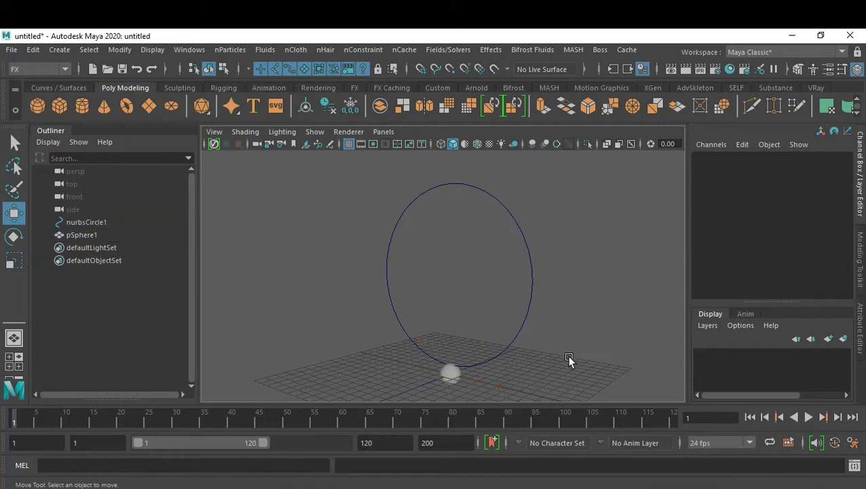
click(453, 376)
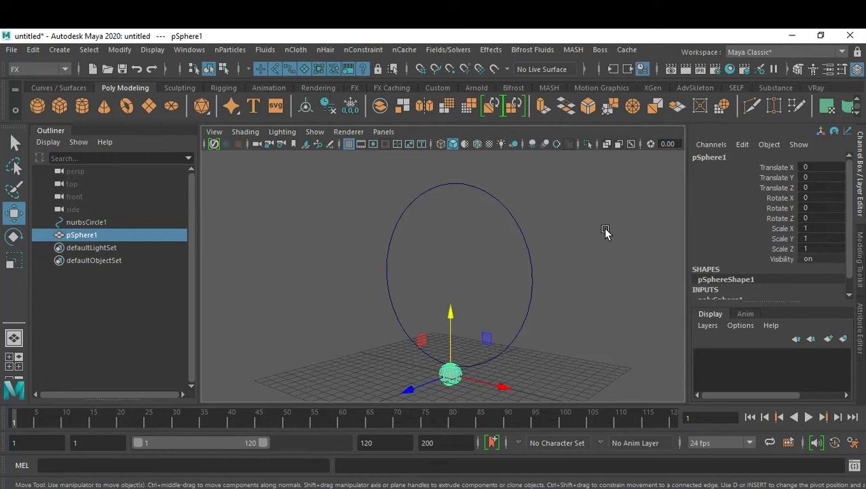
click(605, 232)
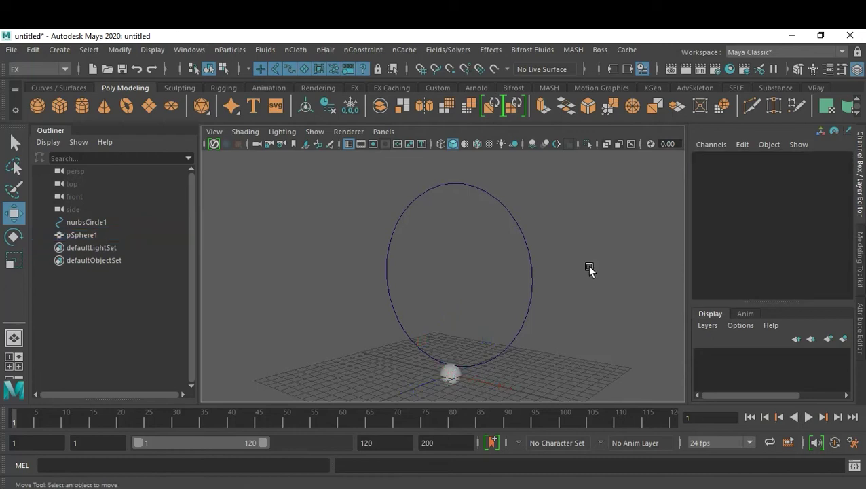
click(450, 378)
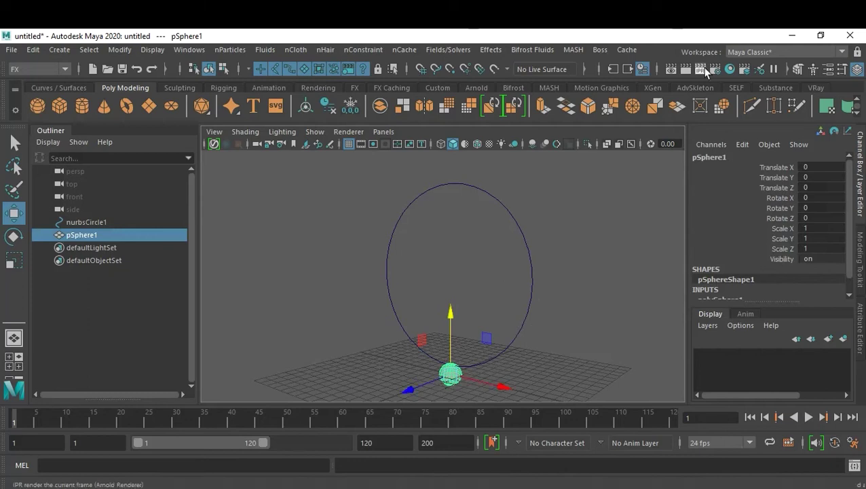
Convert pSphere1 into MASH network MASH1, producing a row of ten spheres
click(574, 51)
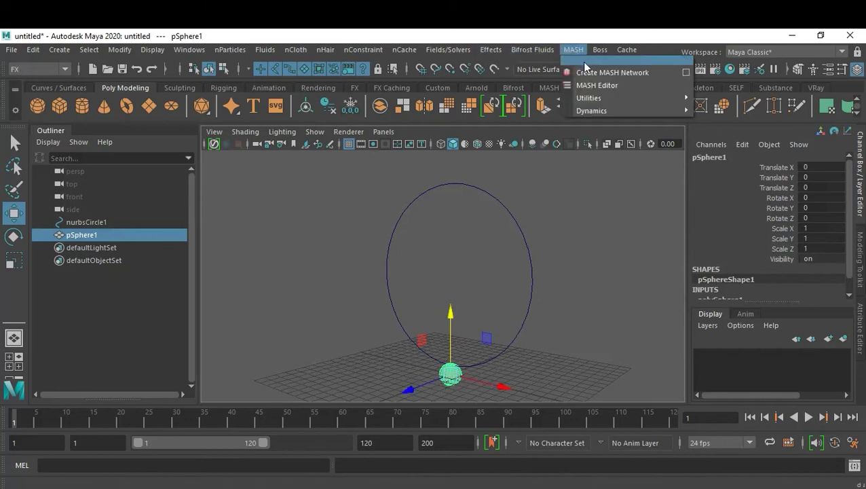
click(624, 80)
scroll(618, 238, down, 3)
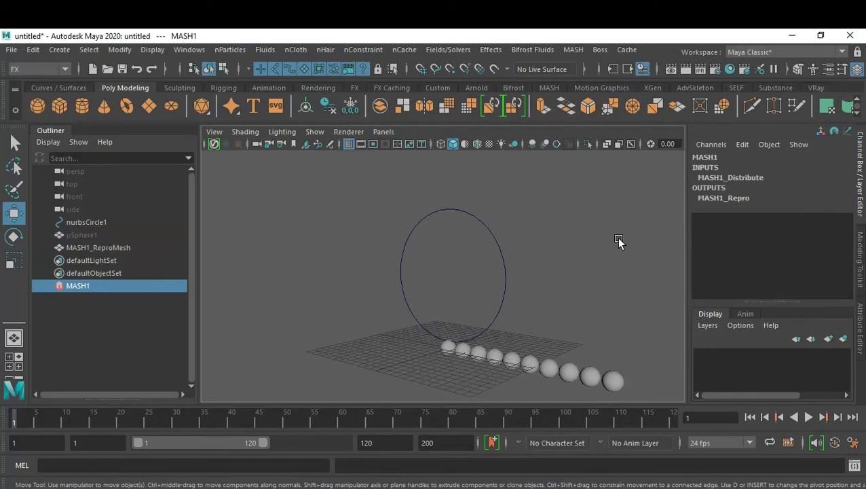
click(571, 52)
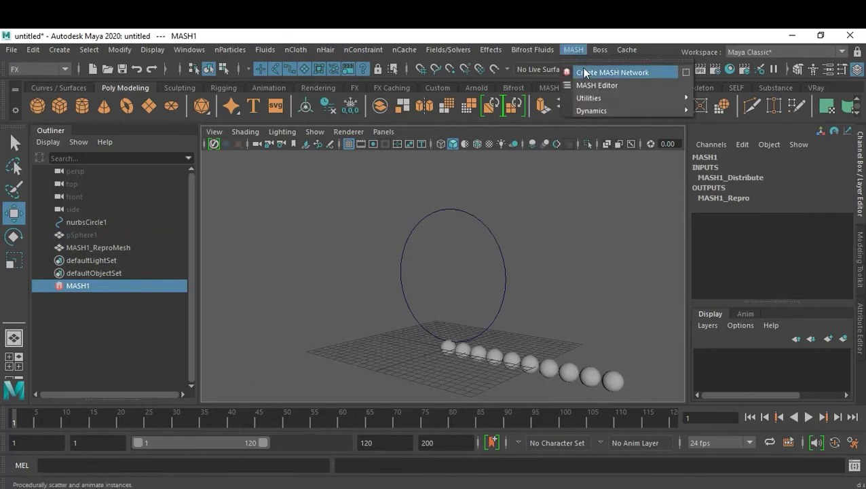
In the MASH Editor, set MASH1_Distribute's Distance X to 0, stacking the spheres
click(618, 89)
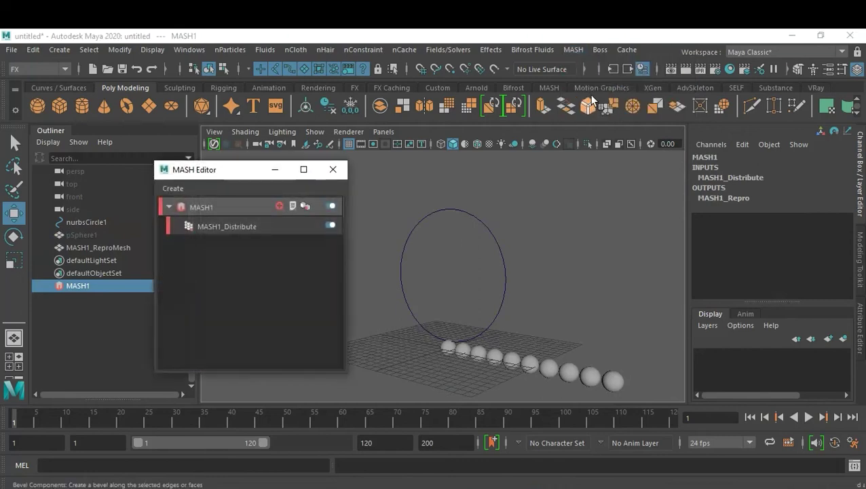
click(238, 230)
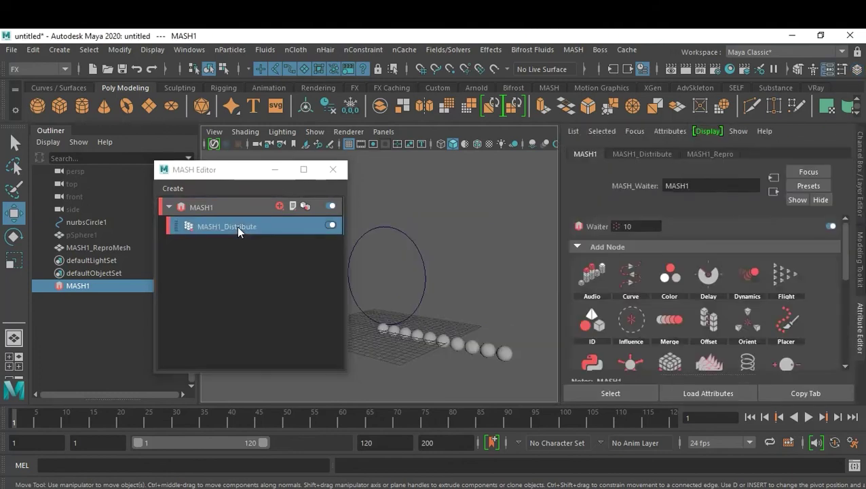
click(212, 208)
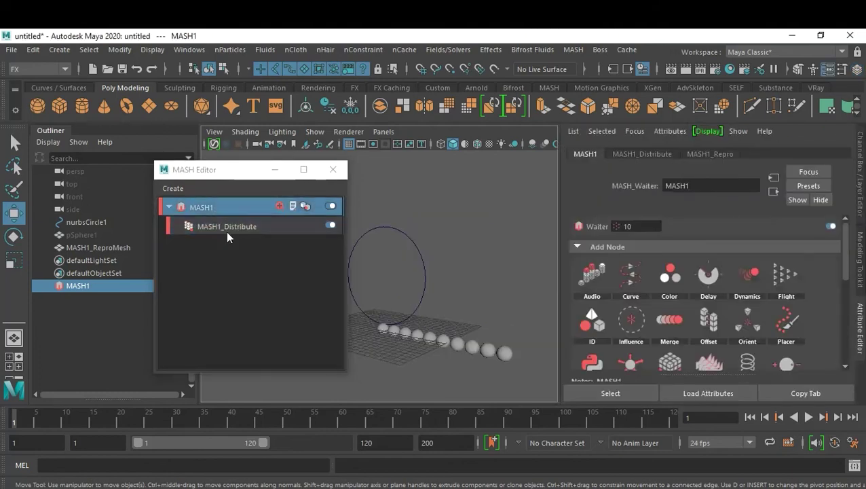
click(228, 230)
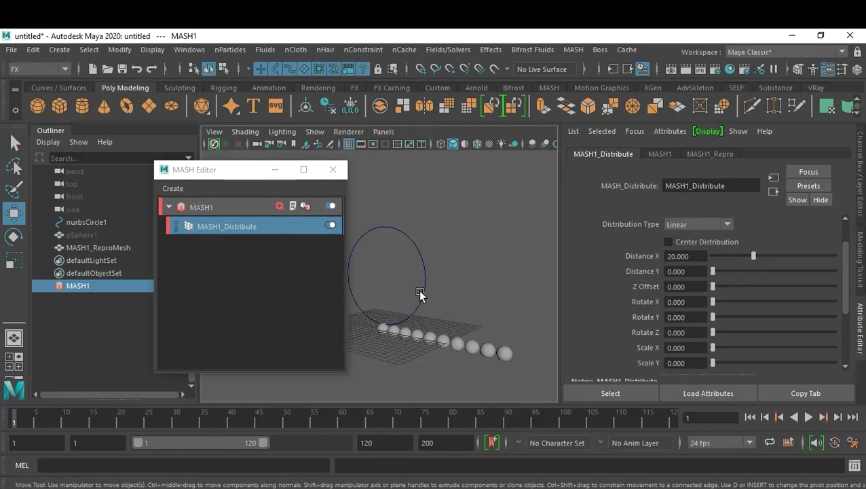
drag(242, 175, 193, 173)
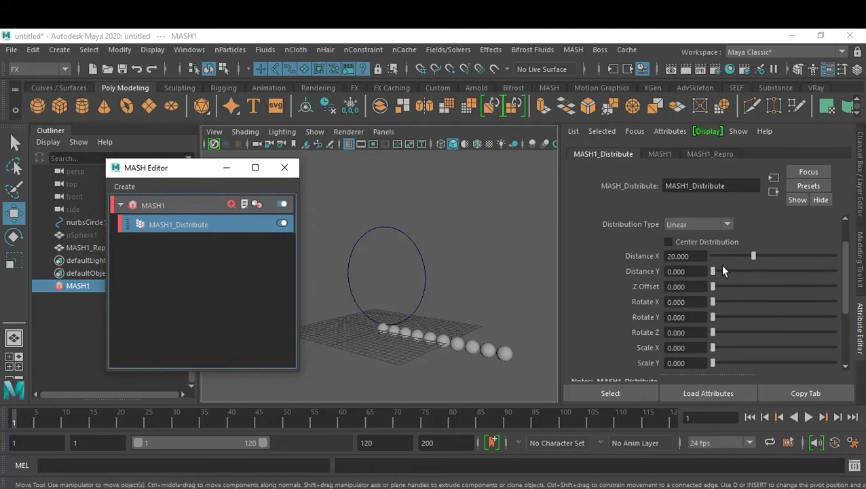
drag(737, 256, 706, 254)
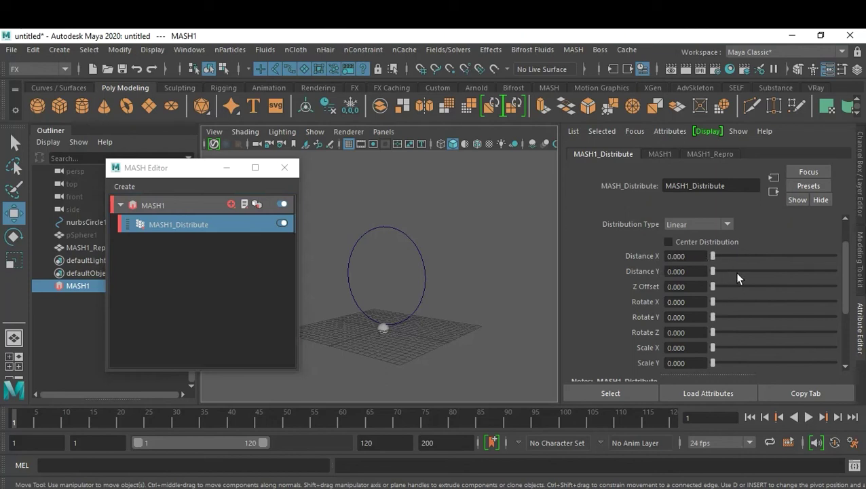
click(164, 205)
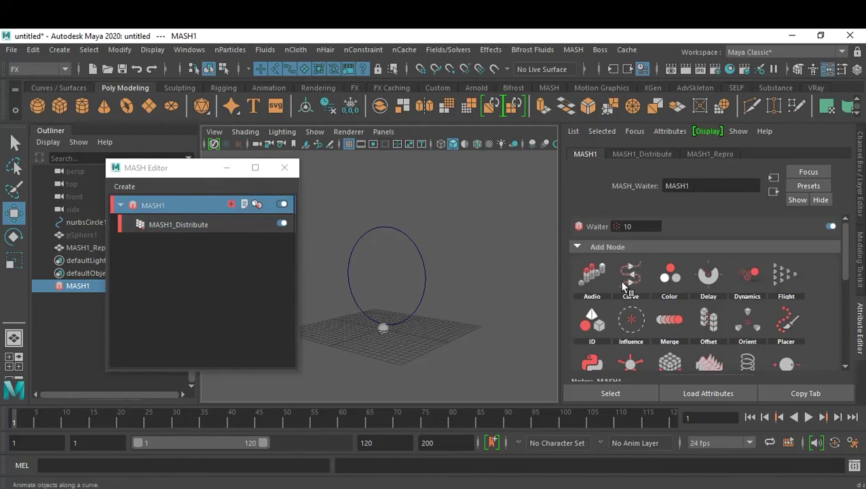
Drag the Curve icon from Add Node to create MASH1_Curve
drag(641, 275, 674, 285)
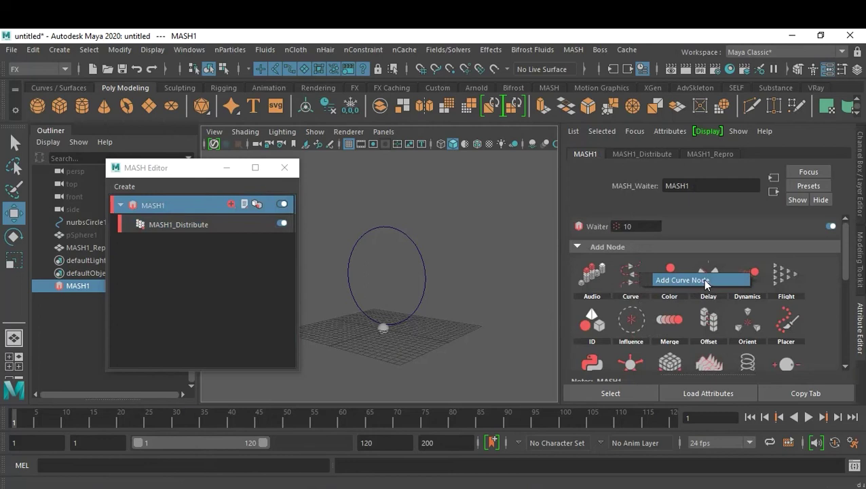
drag(695, 285, 698, 280)
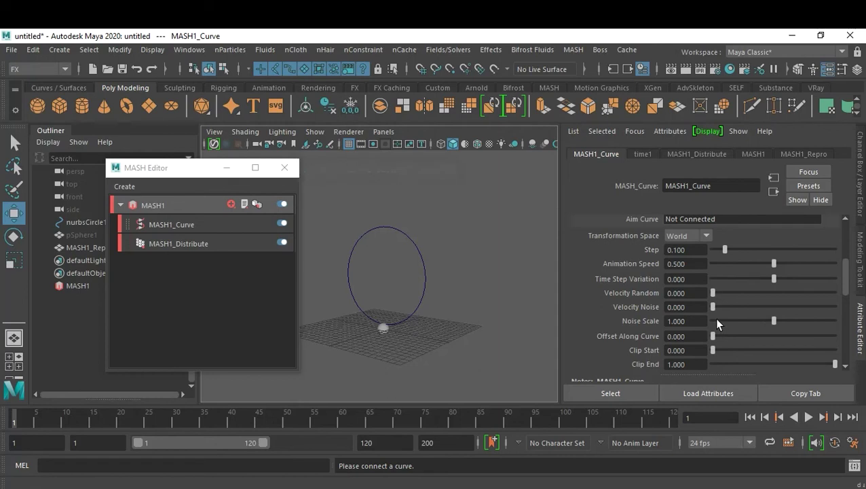
scroll(714, 317, up, 3)
scroll(722, 310, up, 2)
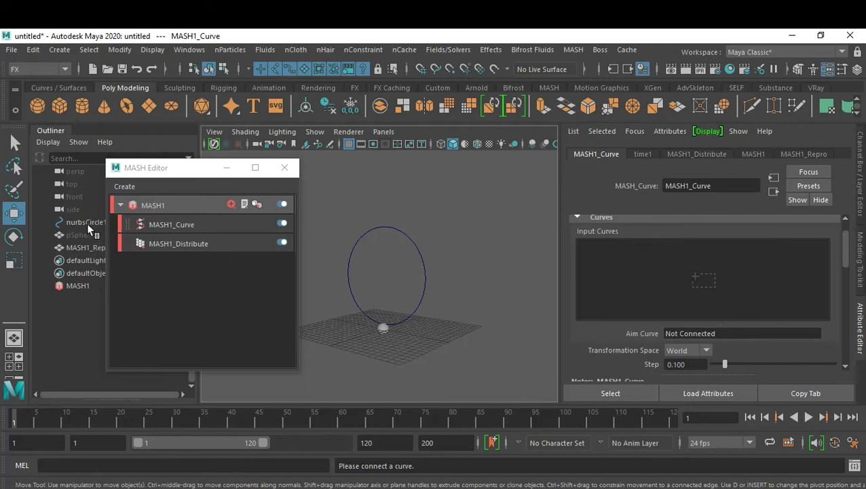
Connect nurbsCircle1 from the Outliner into MASH1_Curve's Input Curves
drag(87, 224, 707, 281)
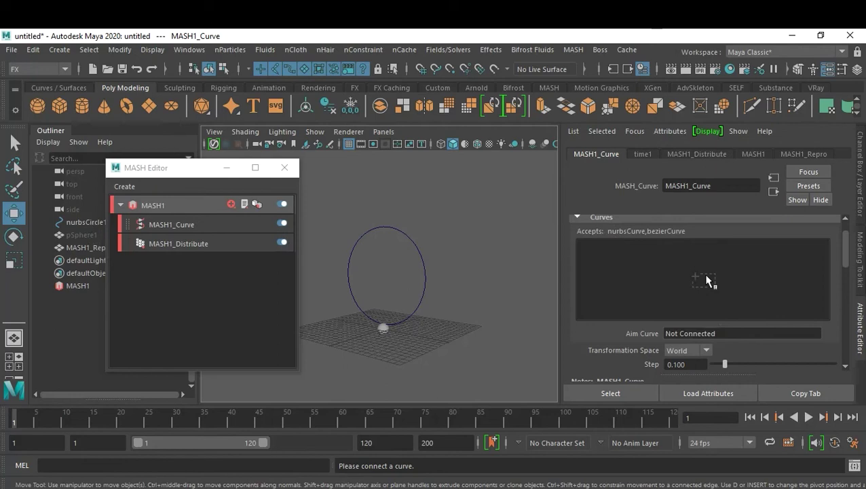
drag(706, 280, 706, 280)
drag(76, 223, 633, 278)
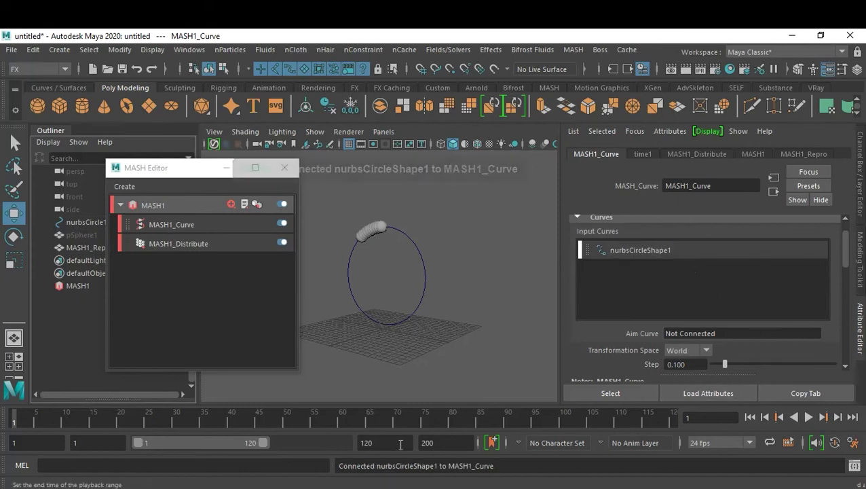
scroll(784, 323, down, 2)
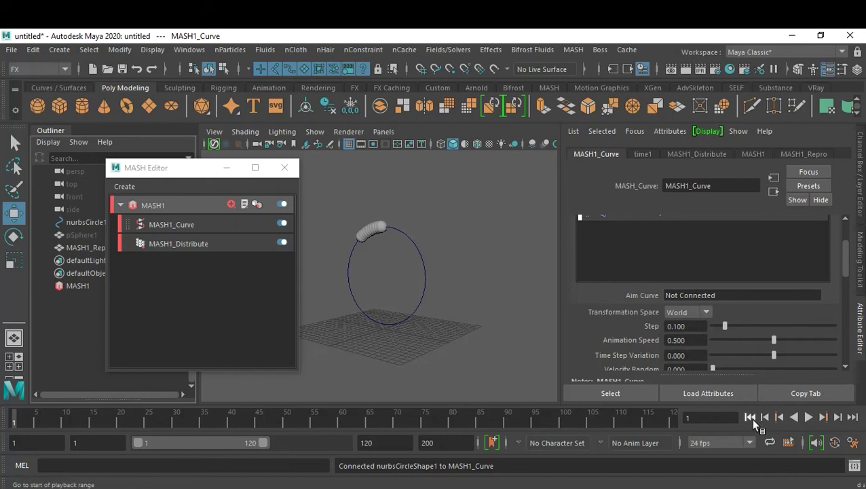
Preview playback, then raise MASH1_Curve's Step to 1.000 to ring the circle
click(807, 414)
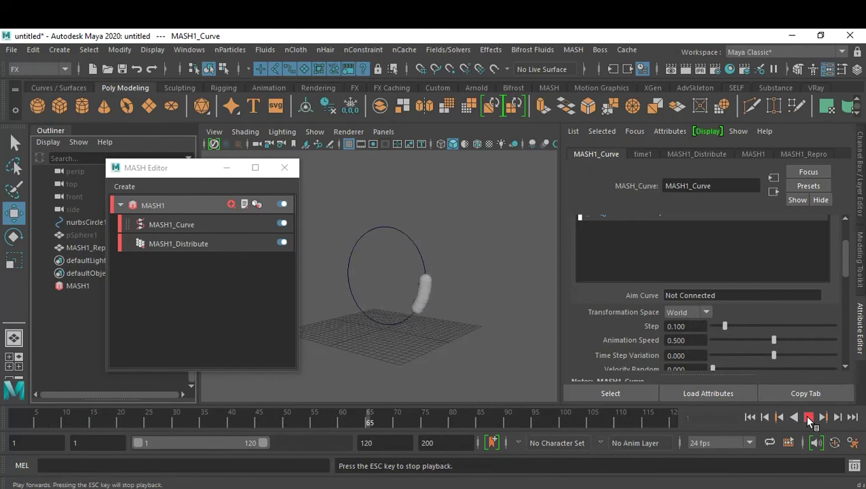
click(808, 417)
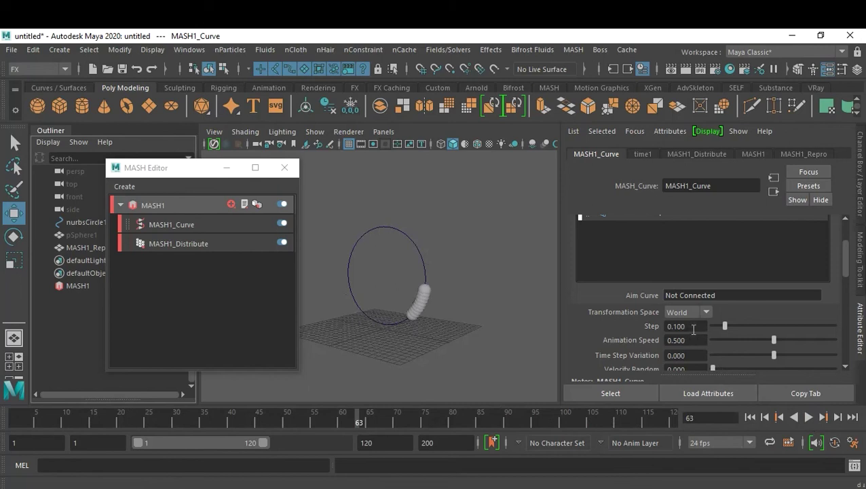
drag(721, 324, 862, 343)
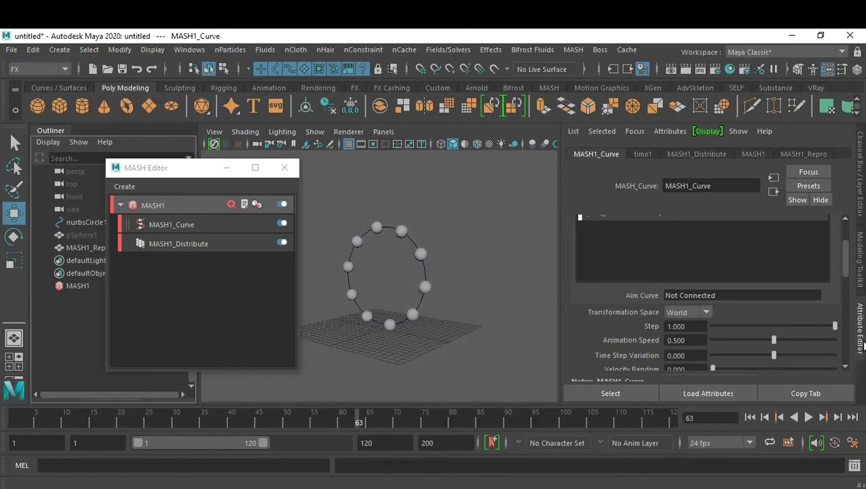
click(707, 155)
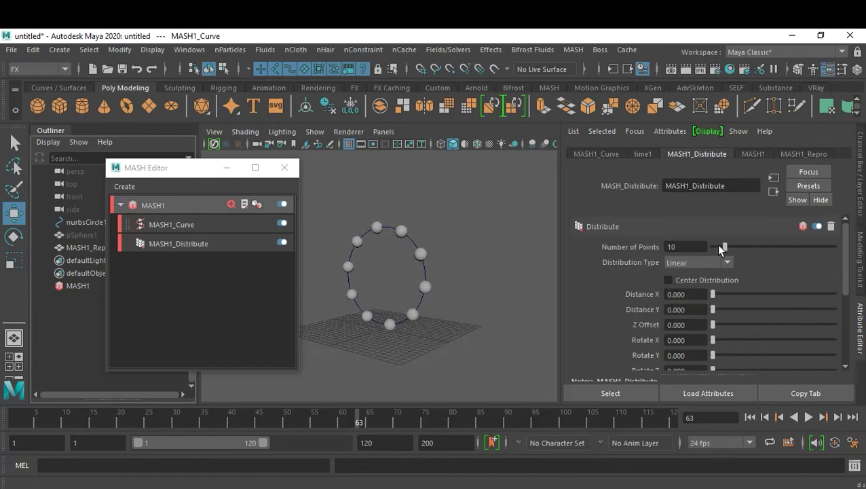
Set Number of Points to 27 and play back to check the spacing
drag(726, 245, 748, 254)
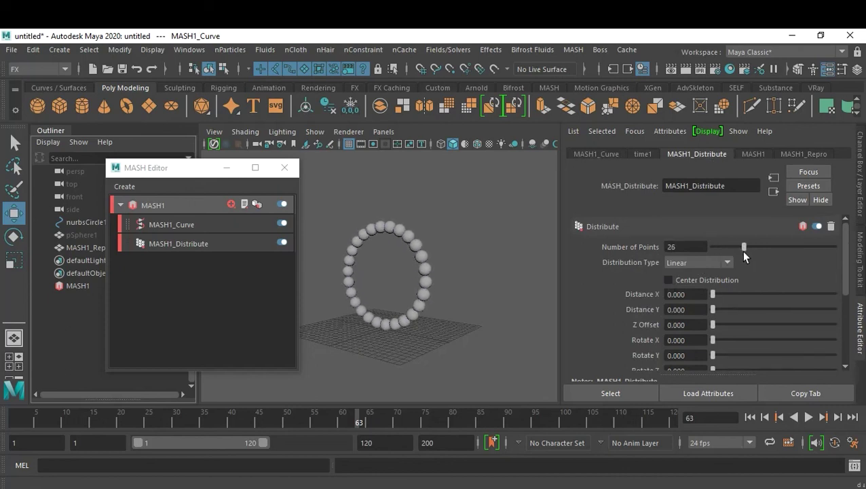
drag(749, 255, 745, 256)
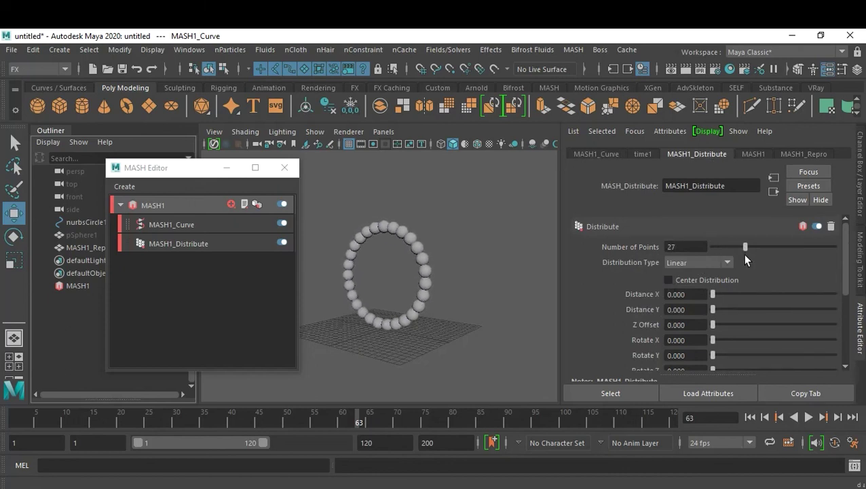
click(750, 416)
click(809, 417)
click(809, 416)
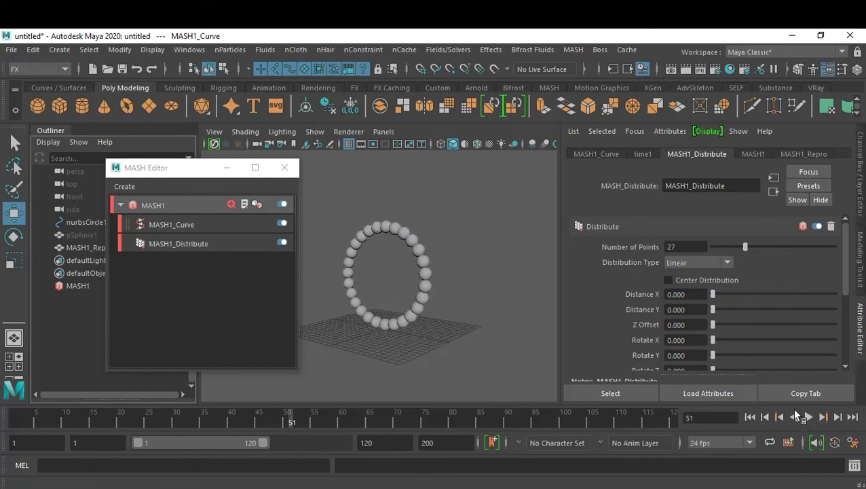
Set MASH1_Curve Animation Speed to 0, confirm the spheres stay still, then deselect
click(597, 154)
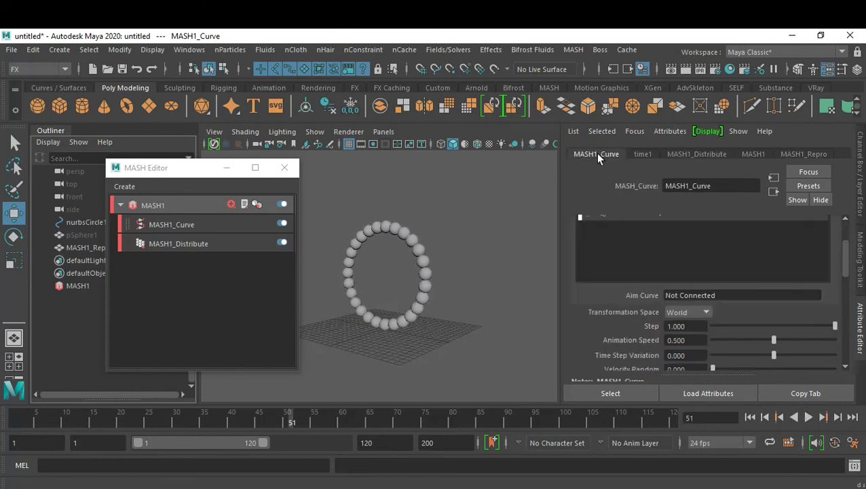
drag(714, 341, 705, 339)
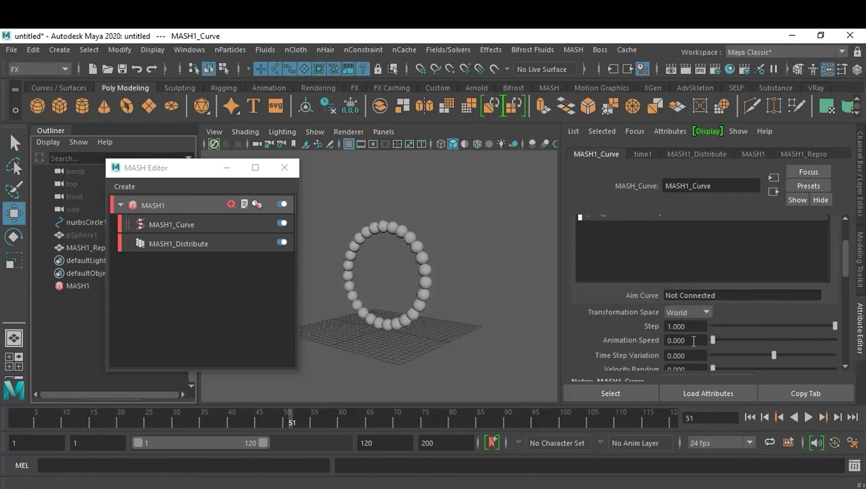
click(809, 417)
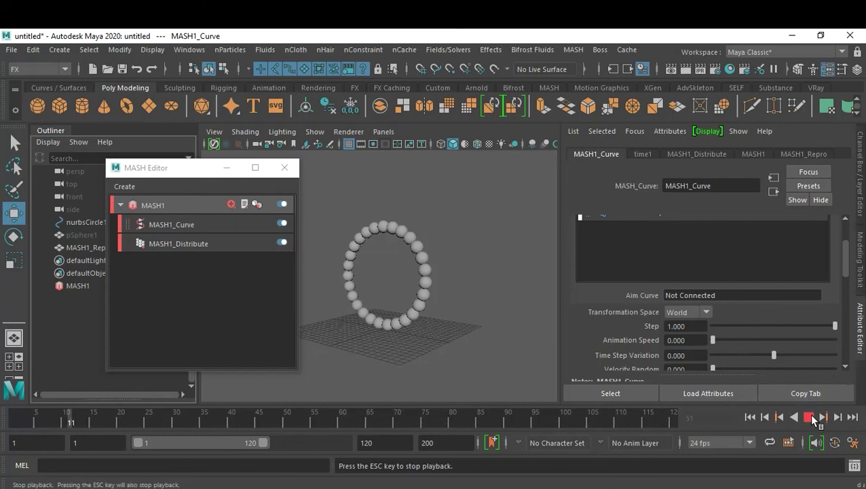
click(812, 415)
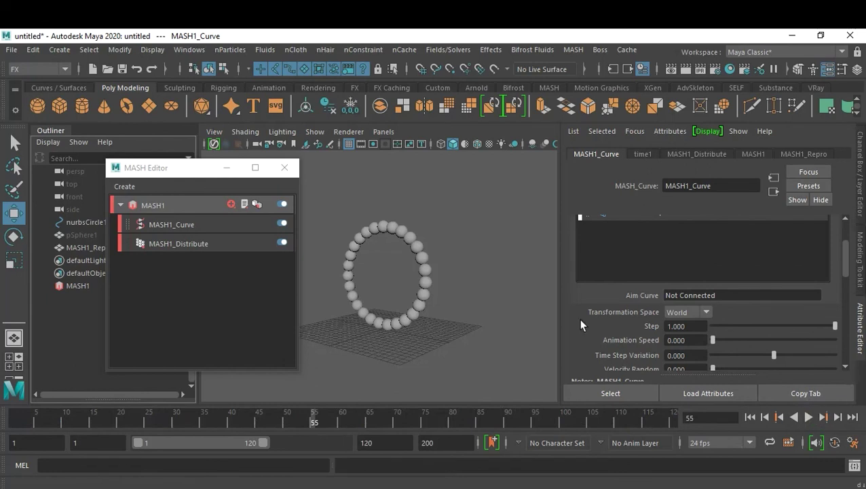
drag(424, 336, 486, 345)
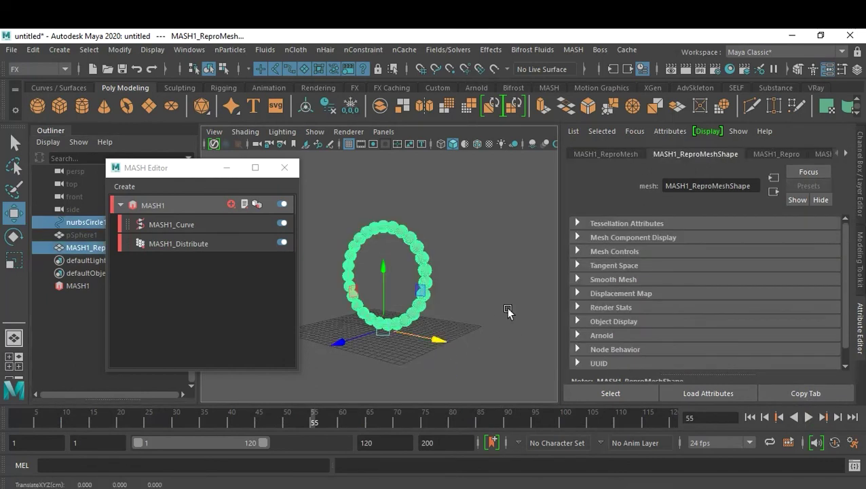
click(484, 312)
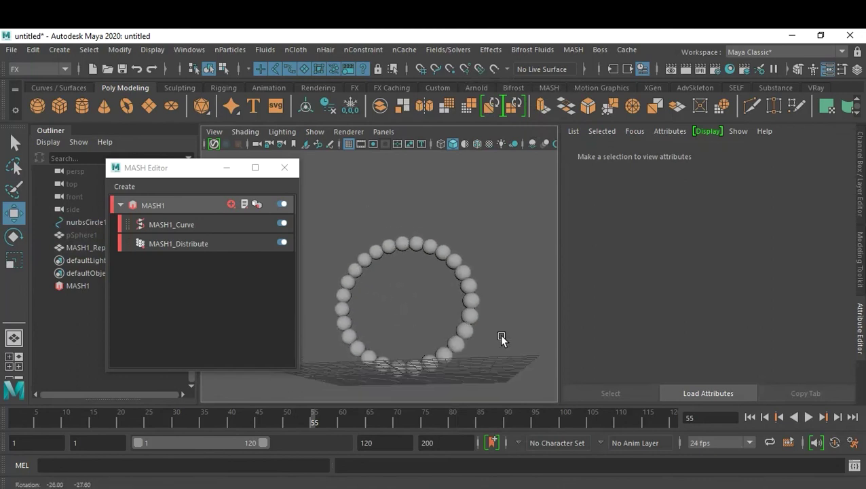